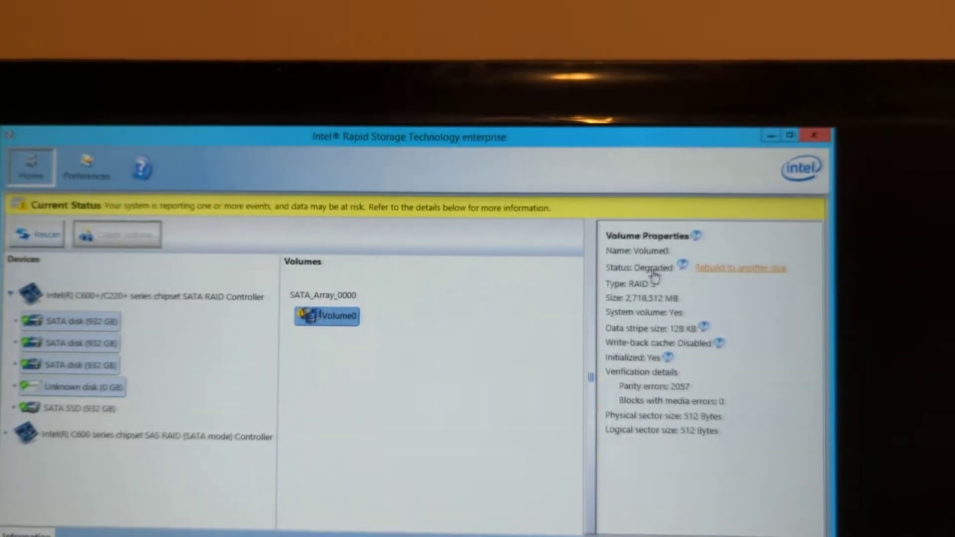
- Choose 'Rebuild to another disk' for degraded Volume0 in Volume Properties
left_click(716, 267)
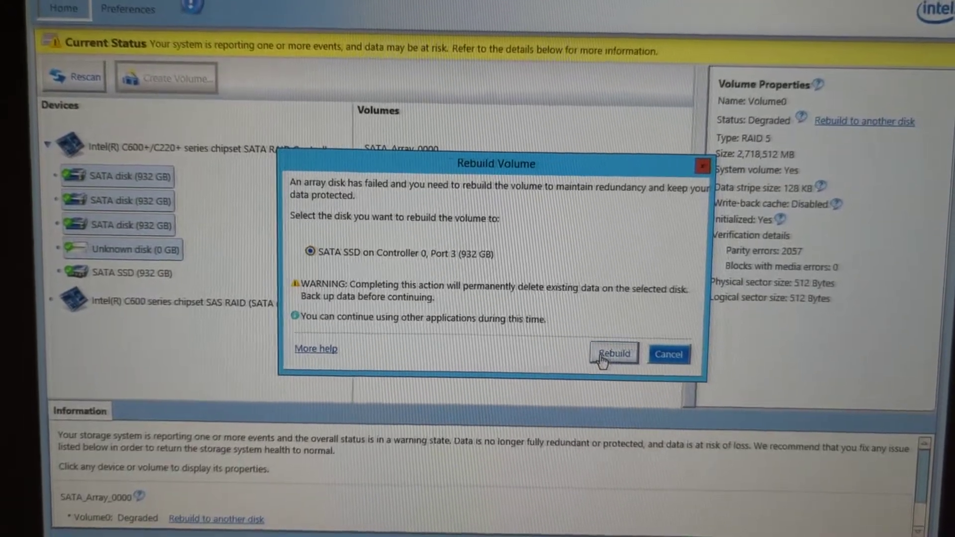
- Confirm the rebuild of Volume0 onto the 932 GB SATA SSD on Controller 0, Port 3
left_click(613, 356)
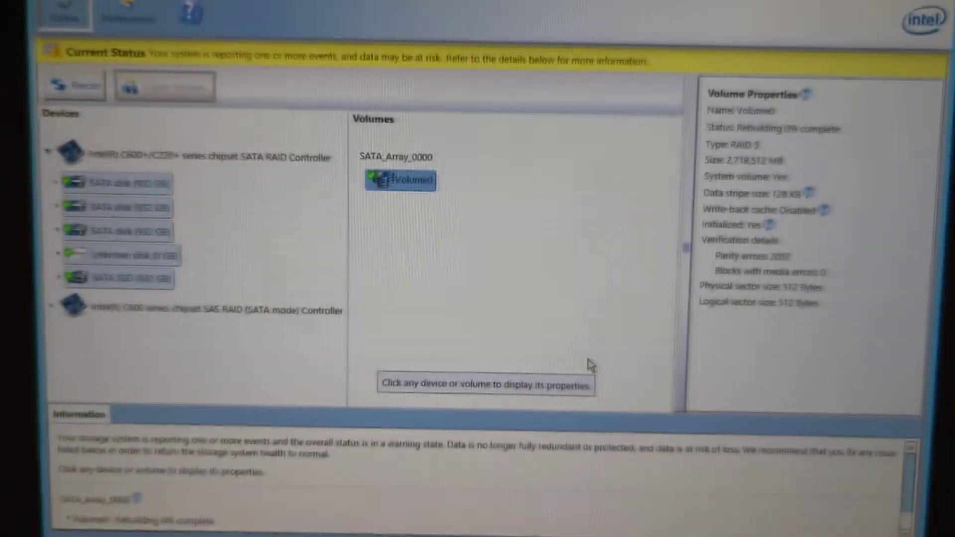